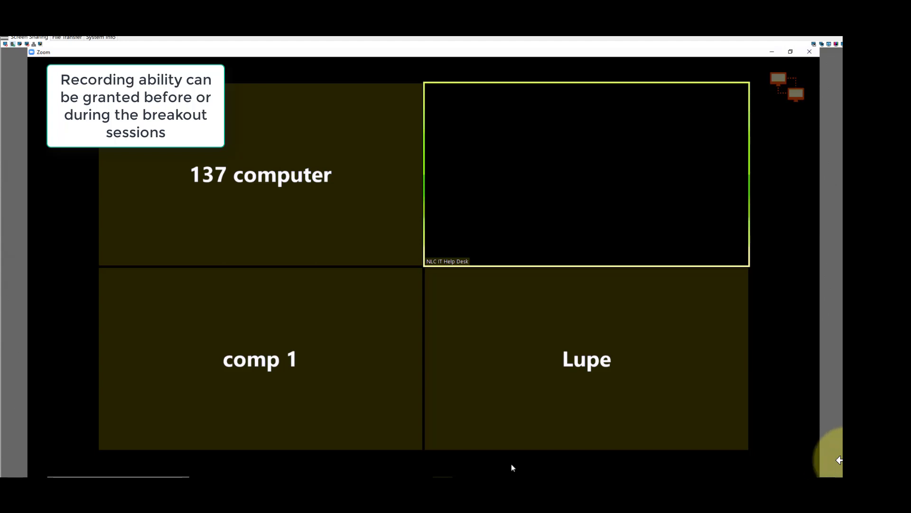
Reveal the meeting toolbar over the four-person gallery view
mouse_move(758, 474)
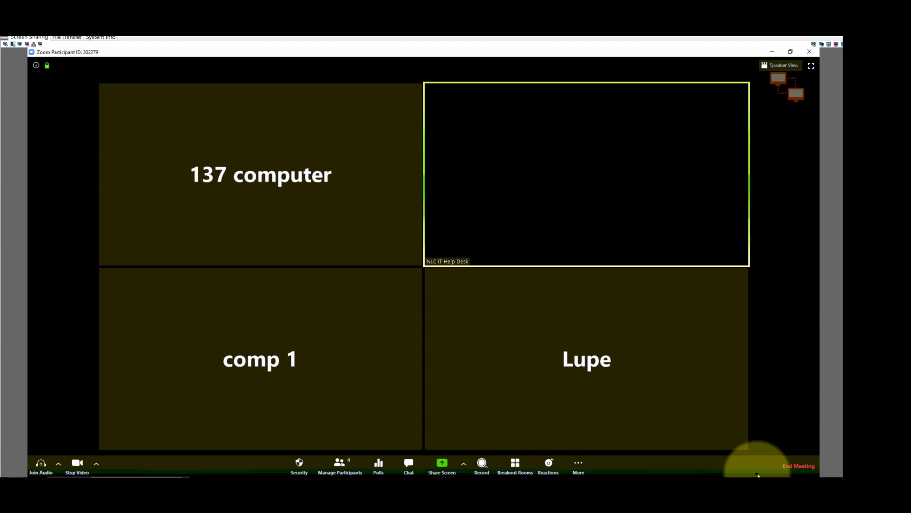
mouse_move(388, 370)
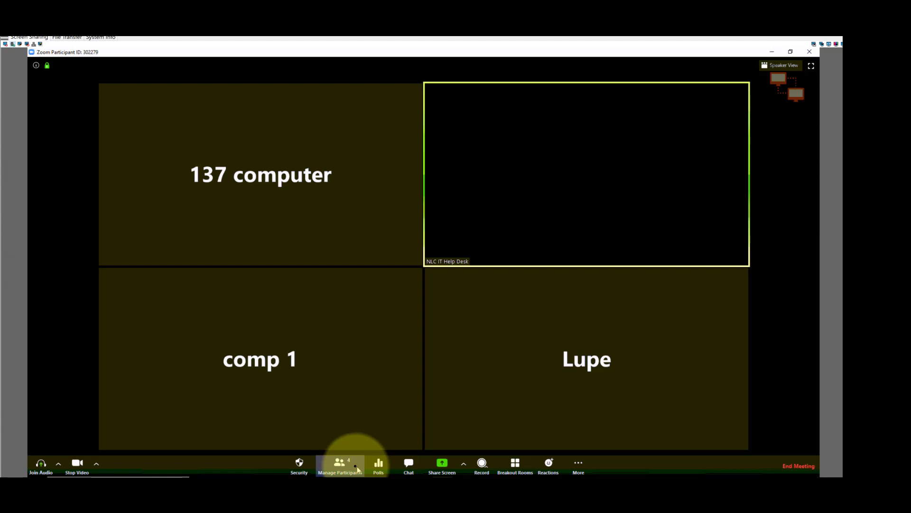
In the Participants list, allow guest Lupe to record, leaving the other guests unchanged
click(334, 470)
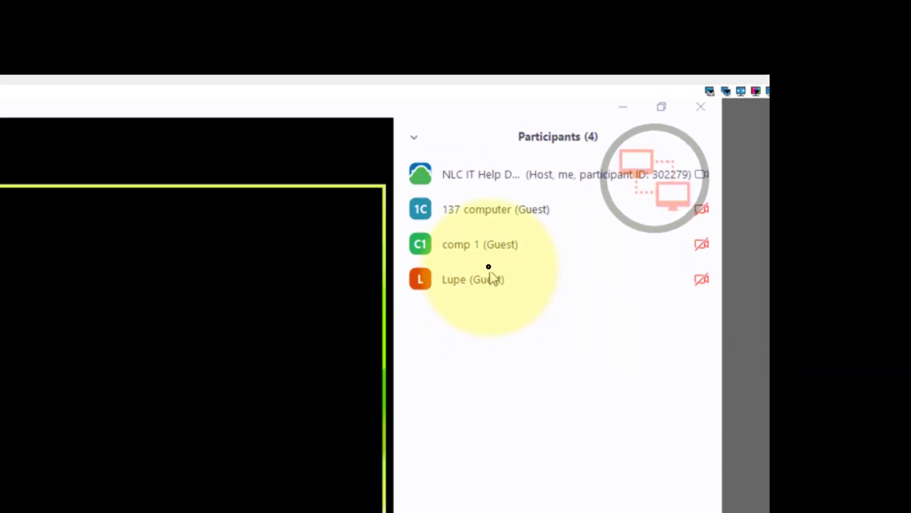
mouse_move(491, 275)
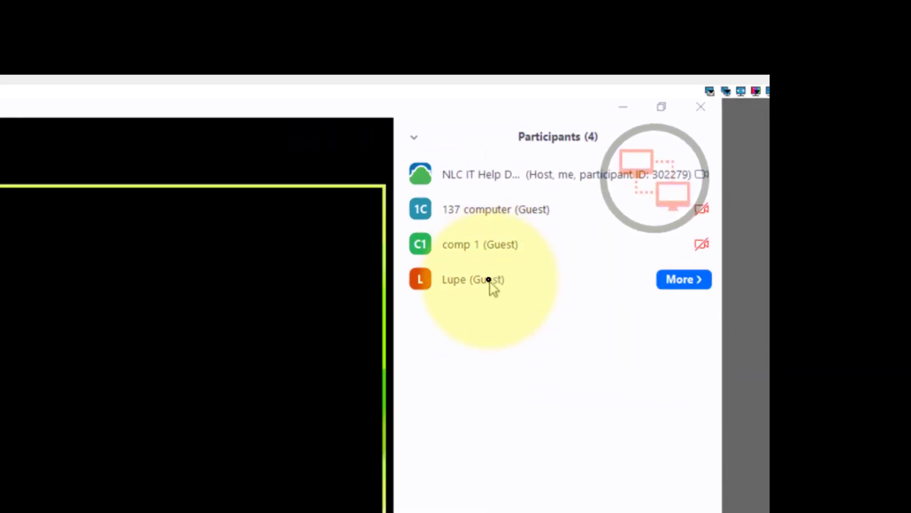
click(686, 283)
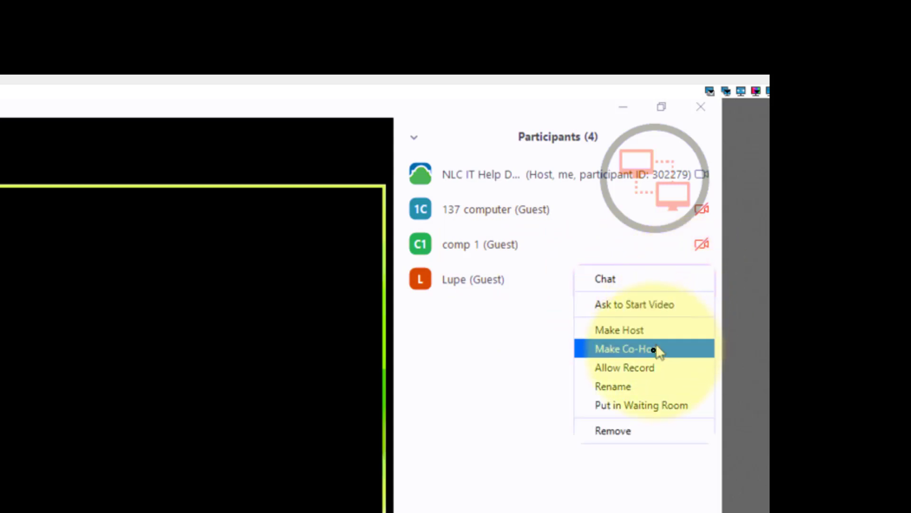
click(650, 370)
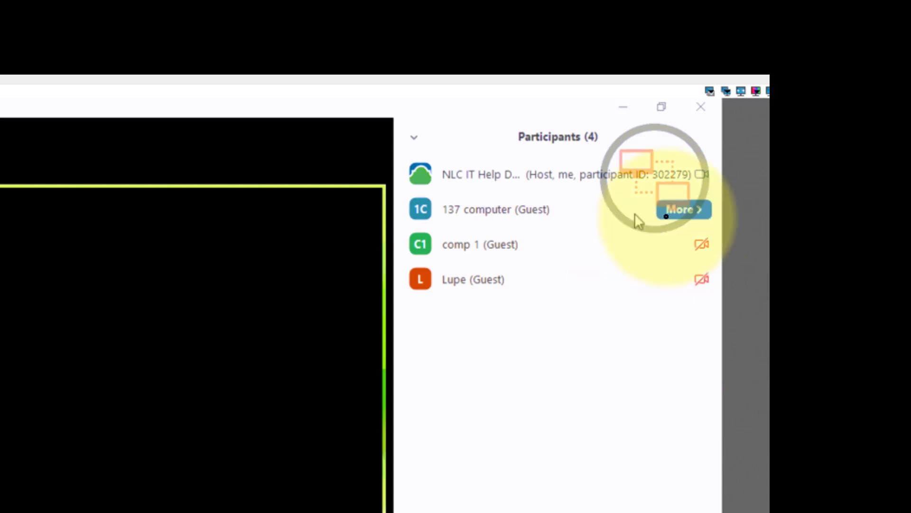
click(669, 244)
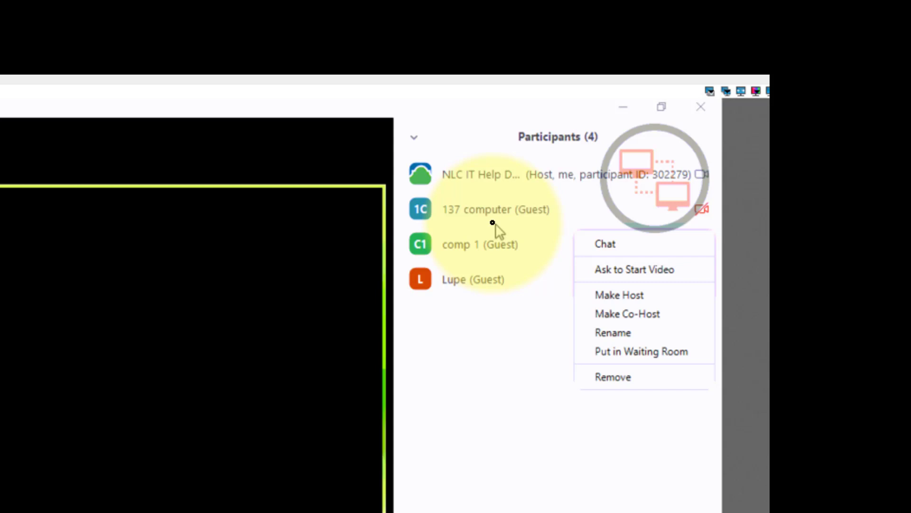
click(495, 211)
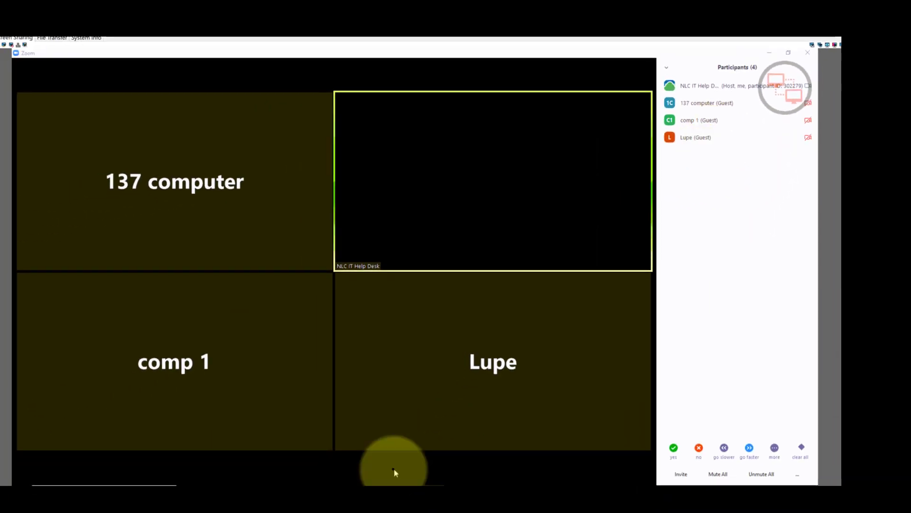
mouse_move(416, 470)
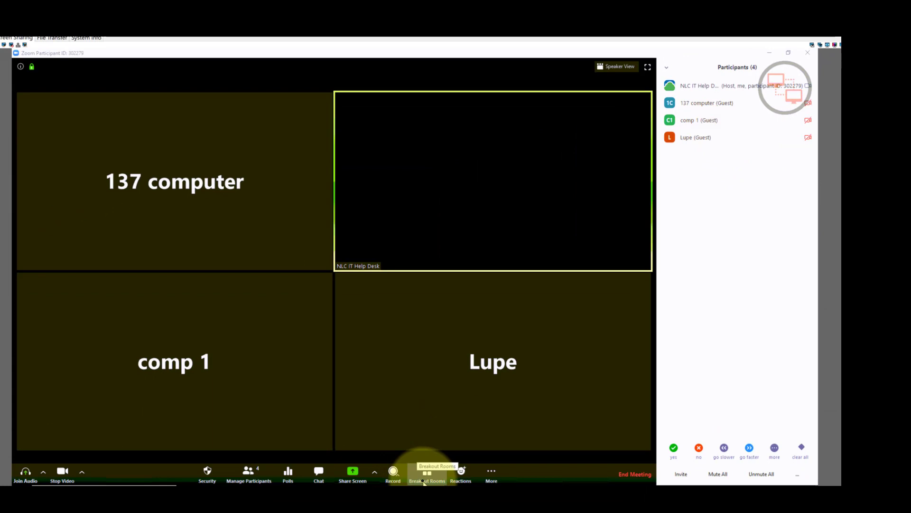
Create one auto-assigned breakout room holding all three guests, open it, and close the window
click(425, 476)
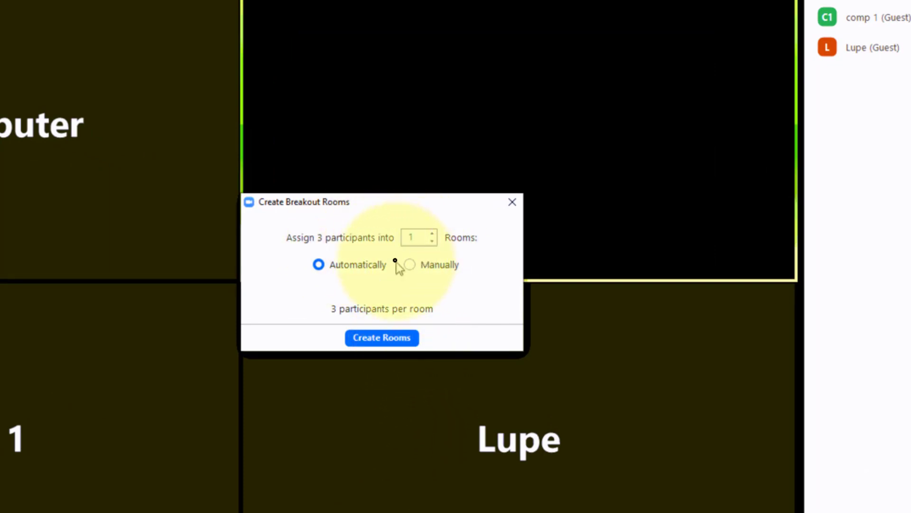
click(405, 338)
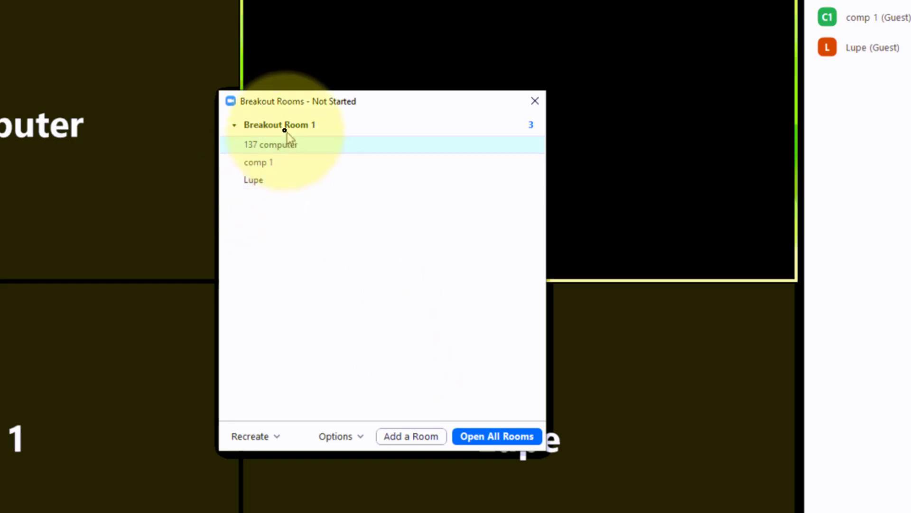
mouse_move(286, 126)
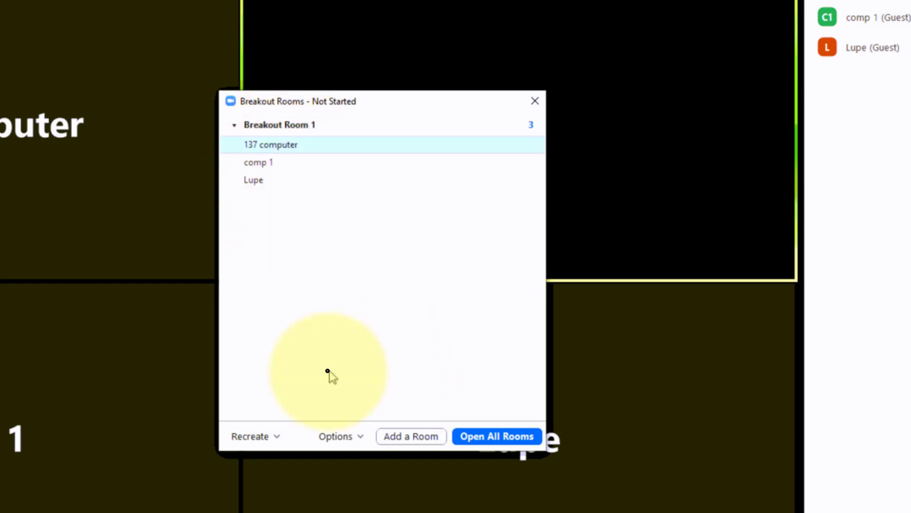
click(483, 435)
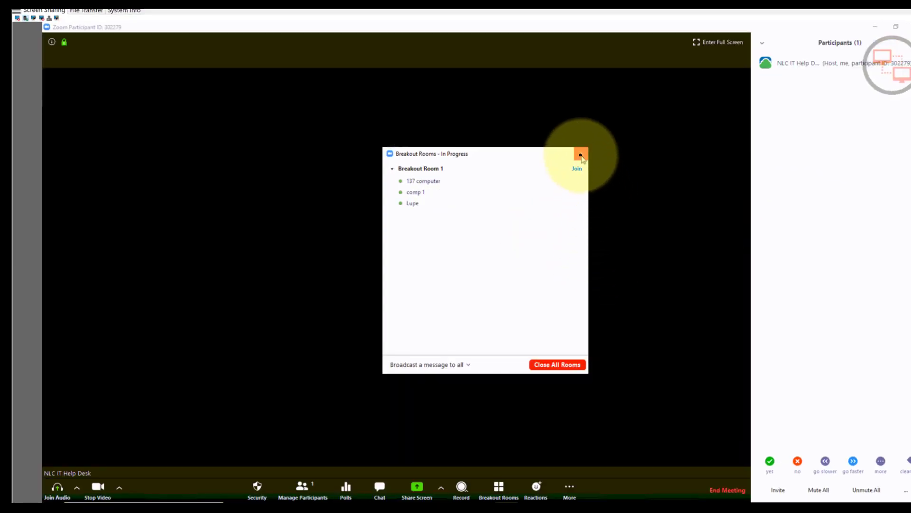
click(581, 155)
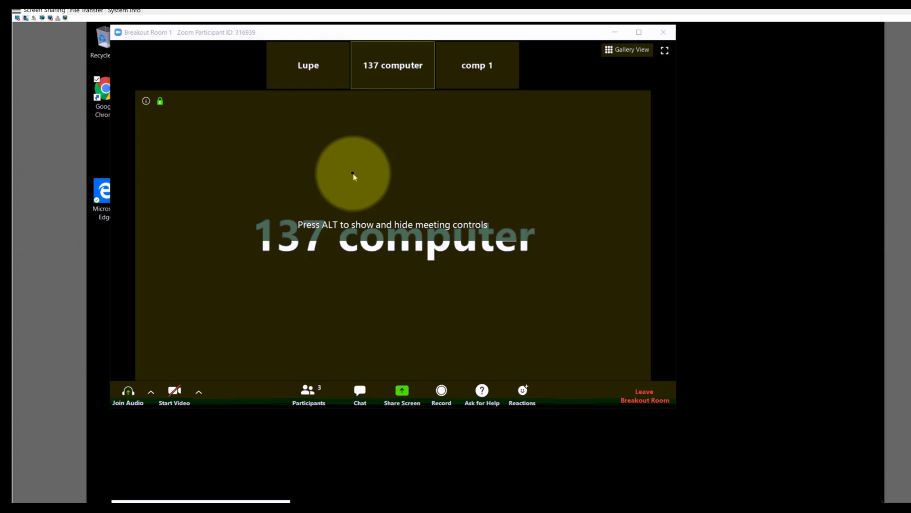
Start a local recording of the Breakout Room 1 session
mouse_move(468, 78)
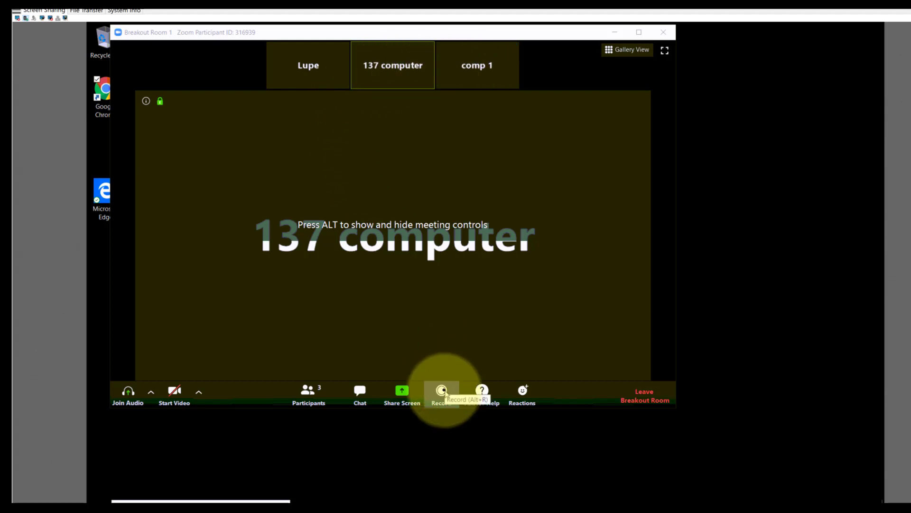
click(442, 390)
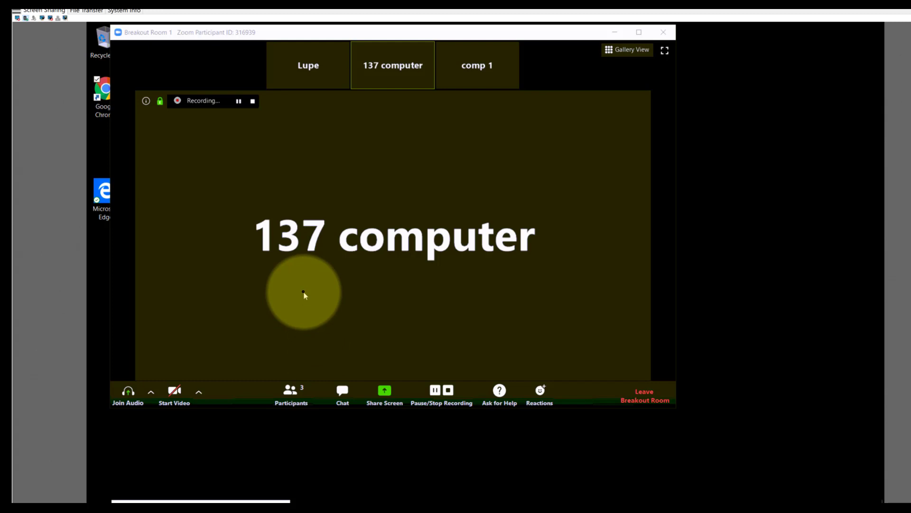
mouse_move(453, 74)
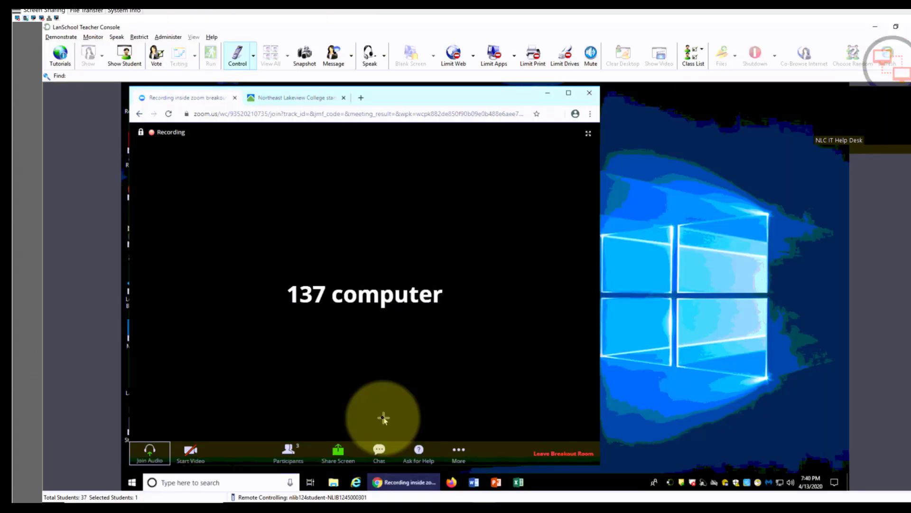
Share the student computer's entire screen to the breakout room
click(455, 454)
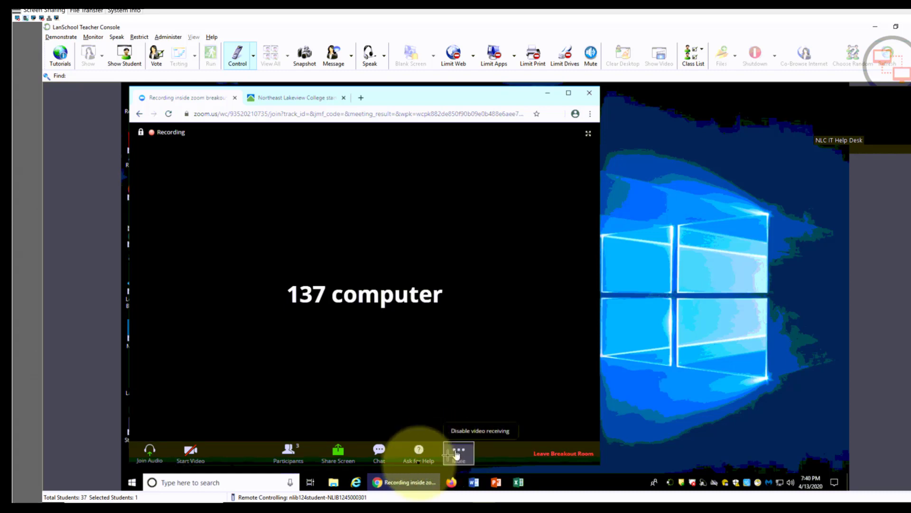
click(346, 456)
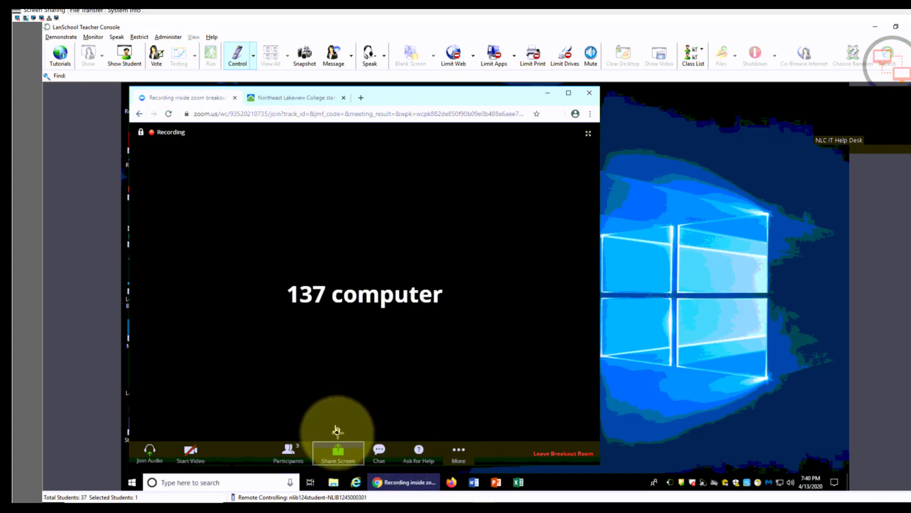
click(338, 449)
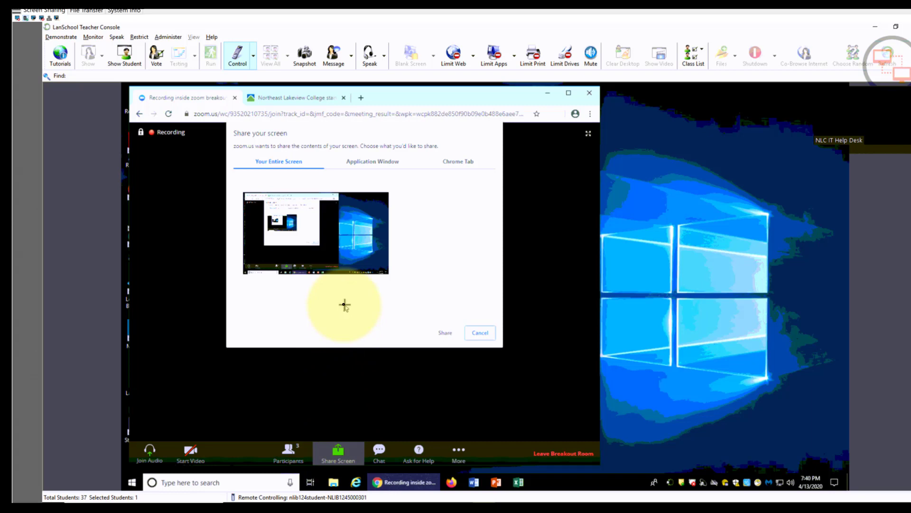
click(348, 260)
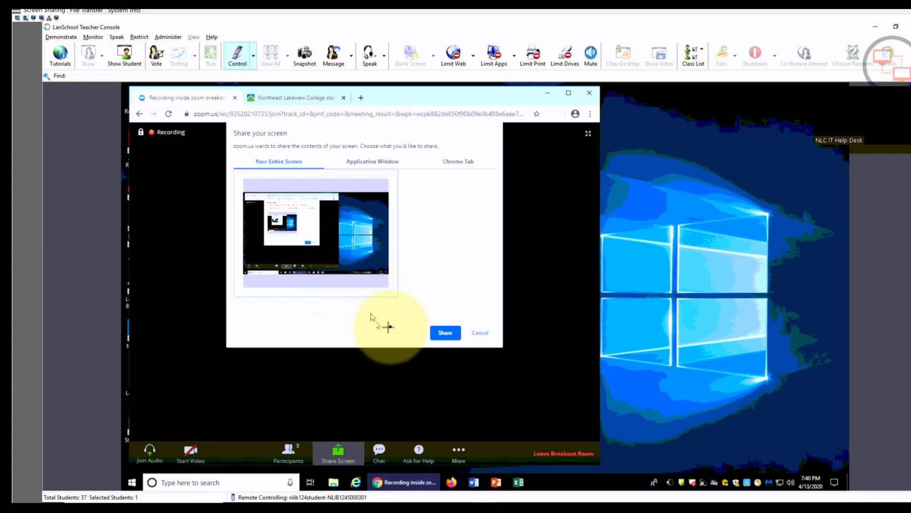
click(446, 332)
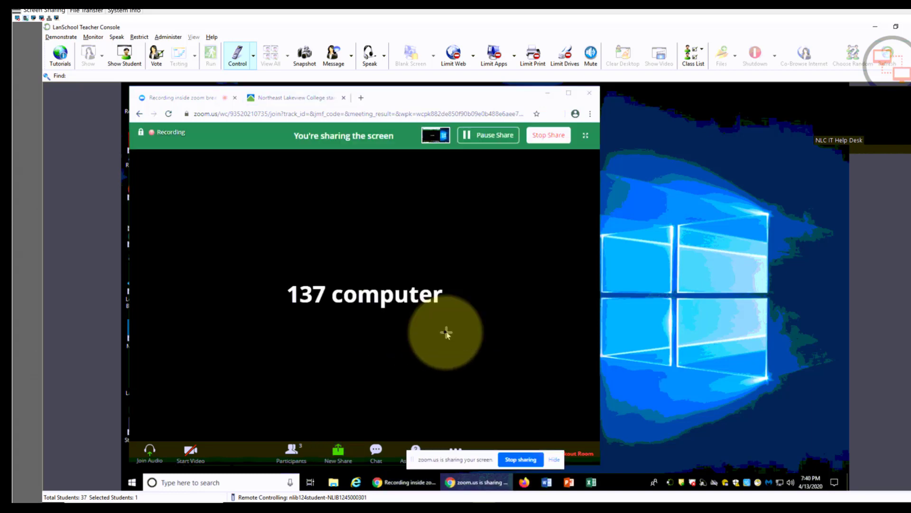
Launch Excel 2016 via the remote computer's search with 'excel', then stop sharing
click(550, 93)
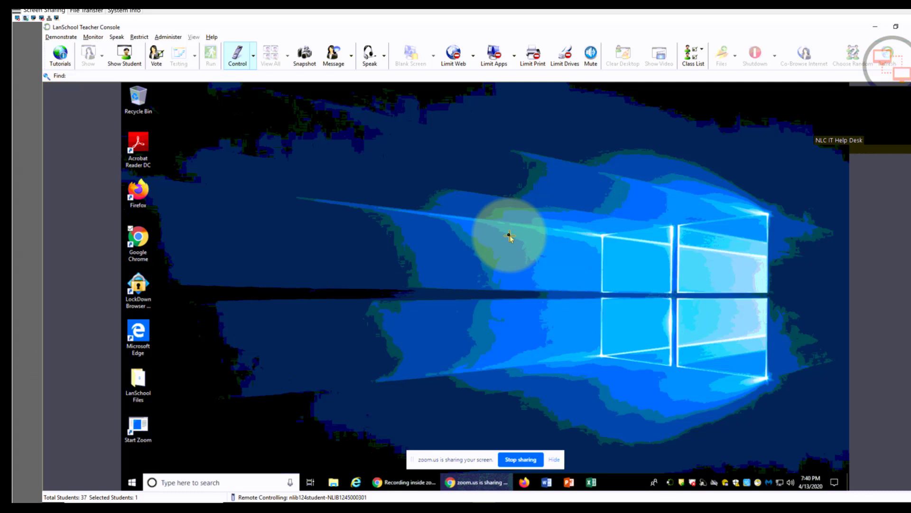
click(256, 480)
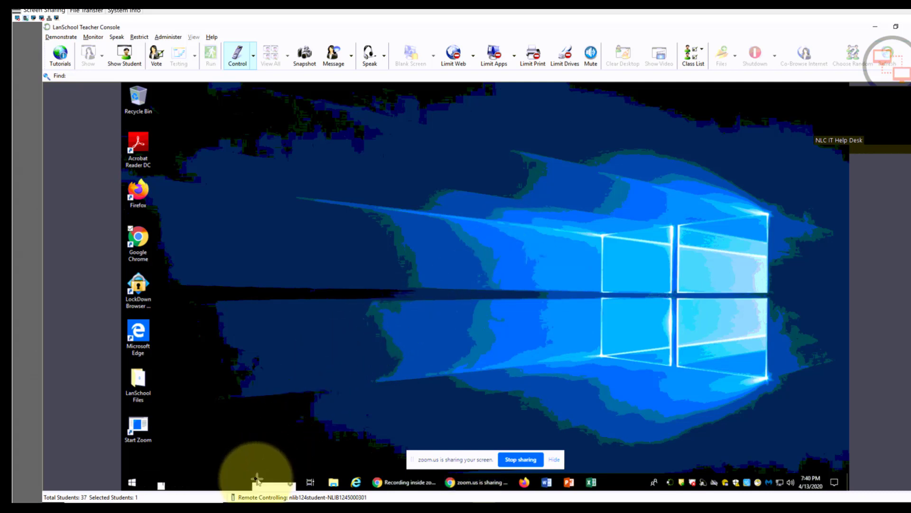
text(excel)
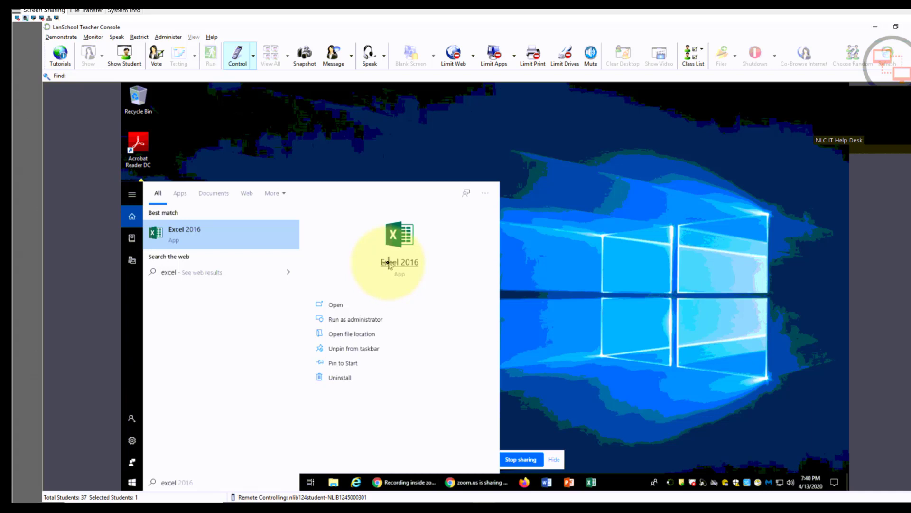
click(388, 264)
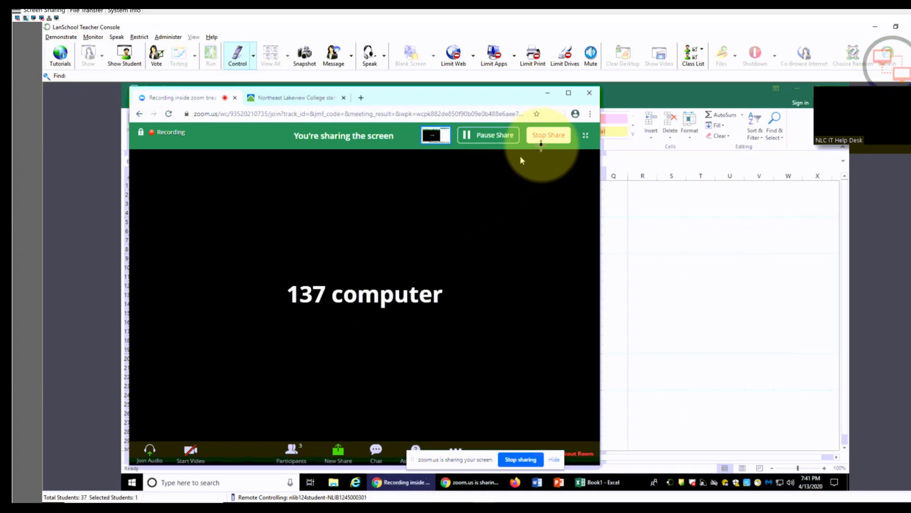
click(546, 138)
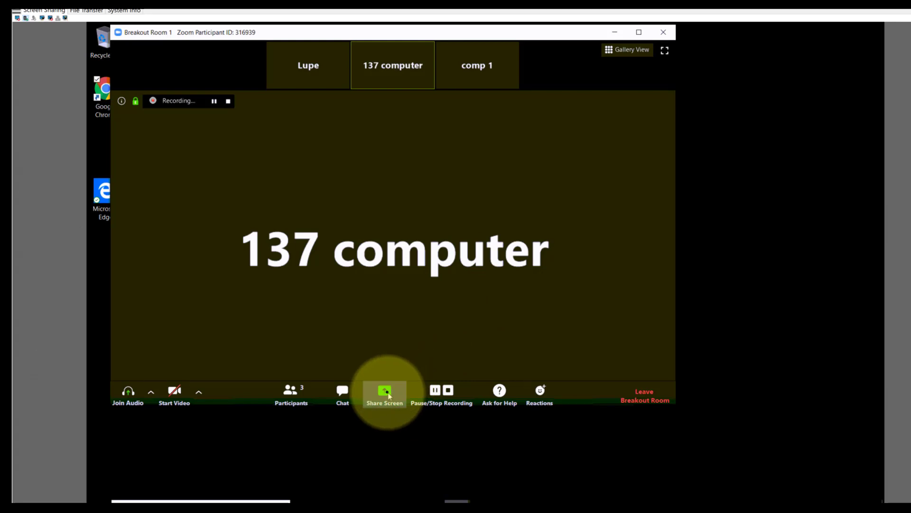
Share a whiteboard, add the letter e to finish 'Lupe', then stop the share
click(388, 395)
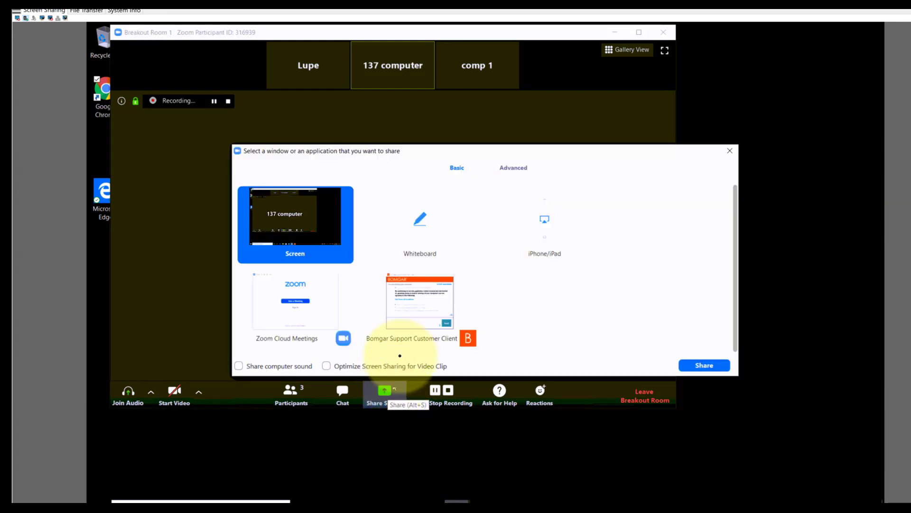
click(409, 232)
click(688, 365)
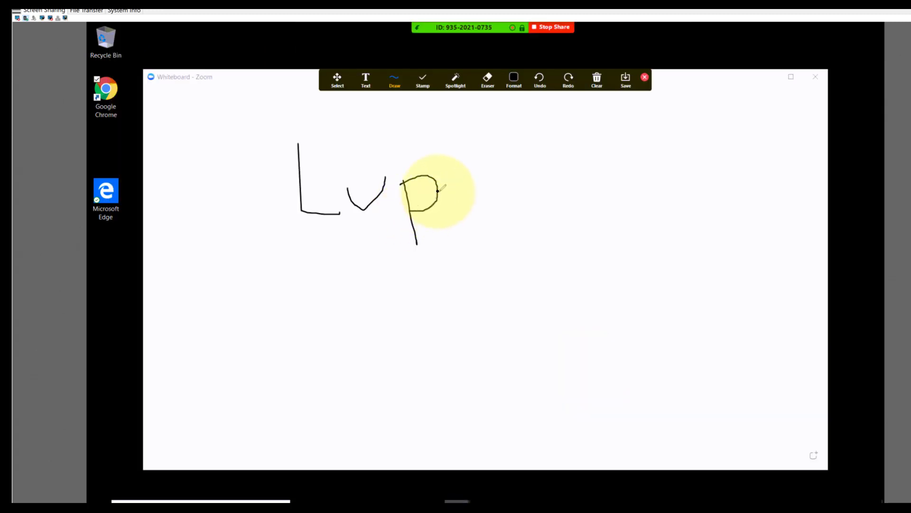
mouse_move(438, 191)
mouse_down()
mouse_move(459, 186)
mouse_move(446, 187)
mouse_move(441, 213)
mouse_move(464, 222)
mouse_up()
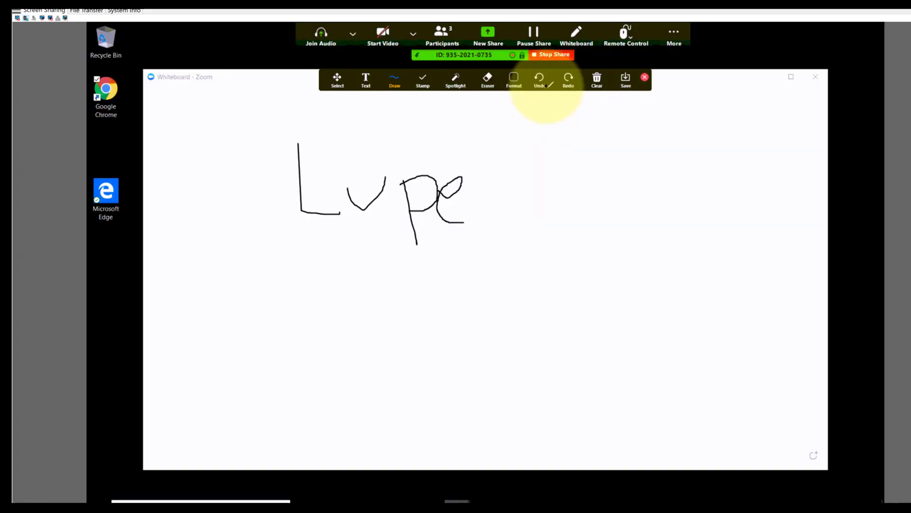
click(548, 56)
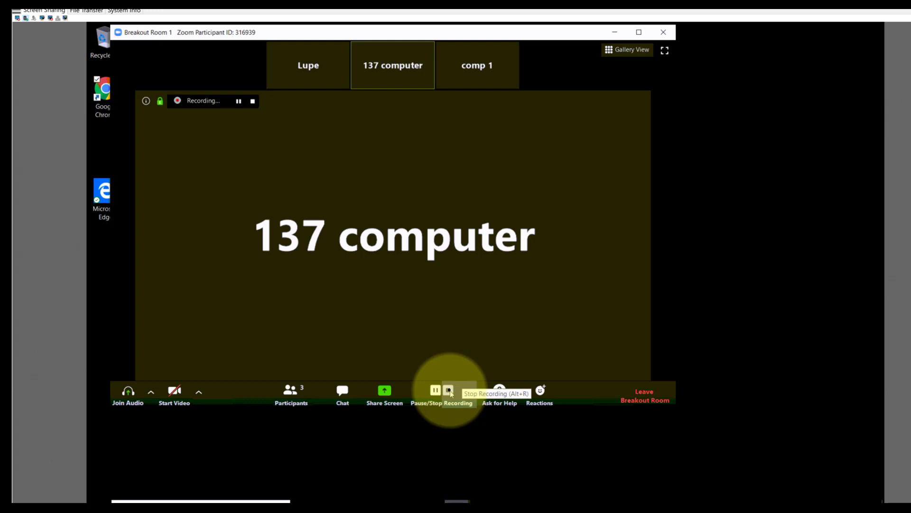
Stop the breakout-room recording, restart it briefly, then stop it again
click(449, 391)
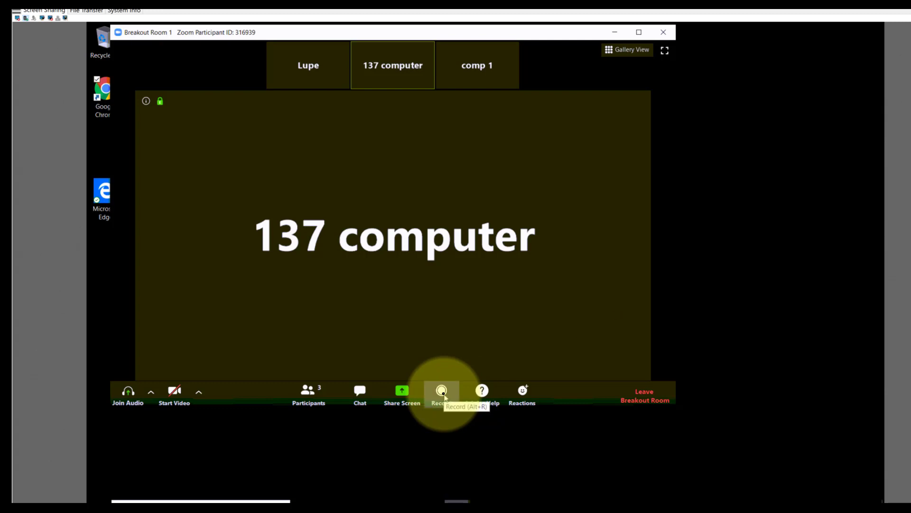
click(444, 394)
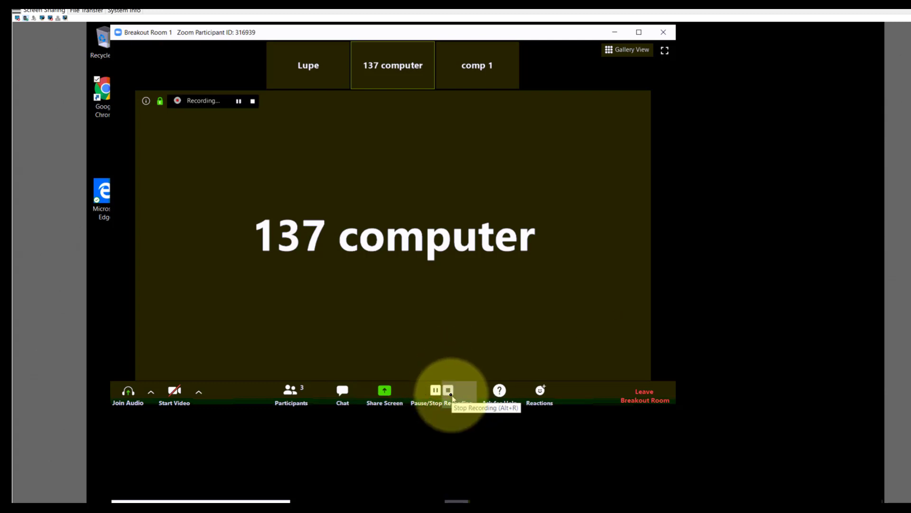
click(449, 392)
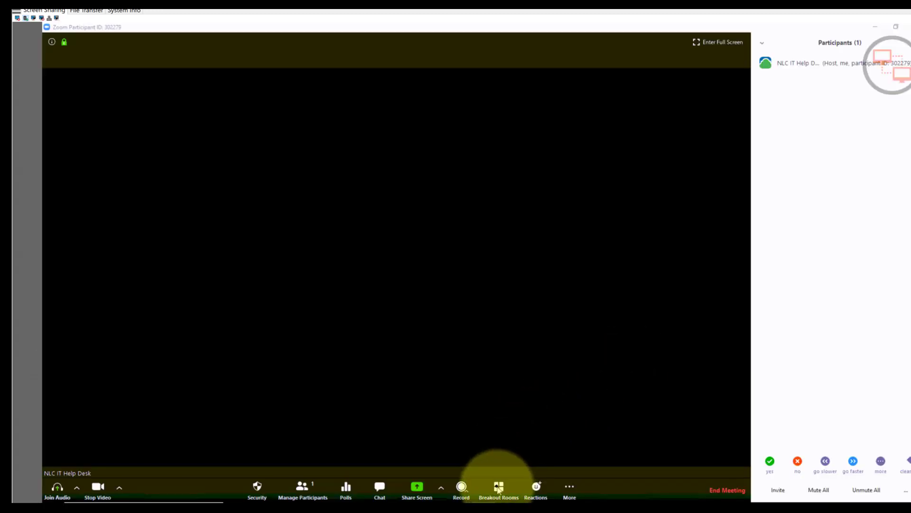
Close all breakout rooms, then end the meeting for all participants
click(499, 484)
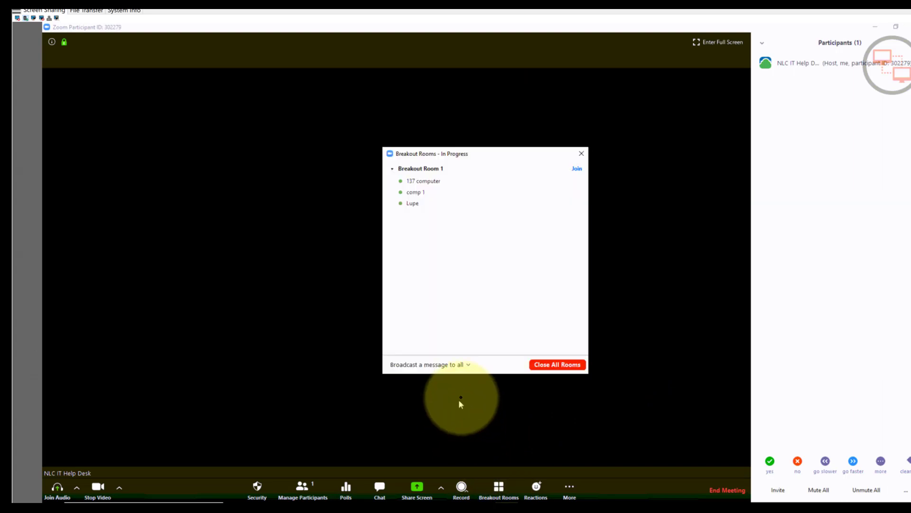
click(551, 364)
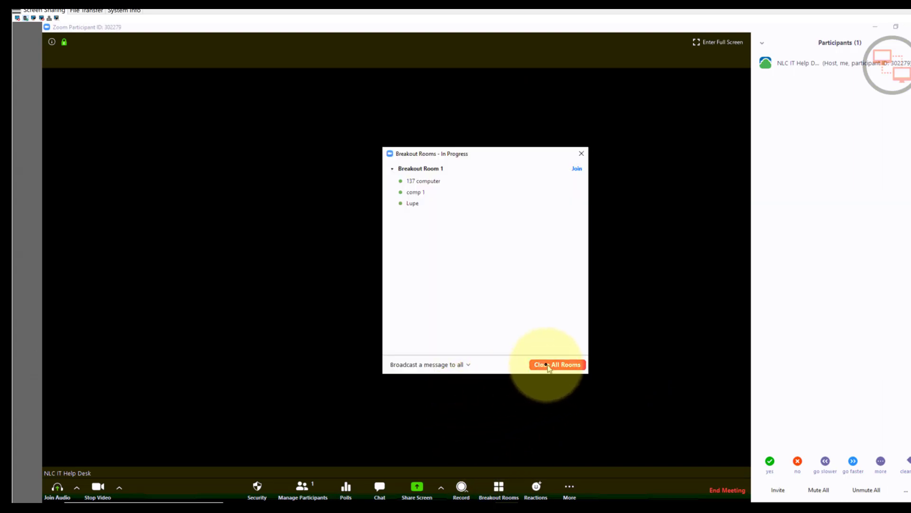
click(581, 154)
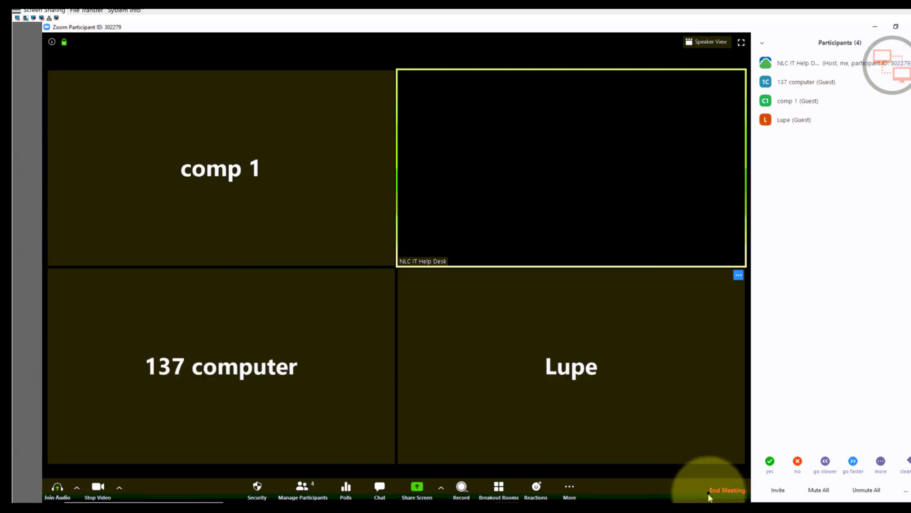
click(713, 490)
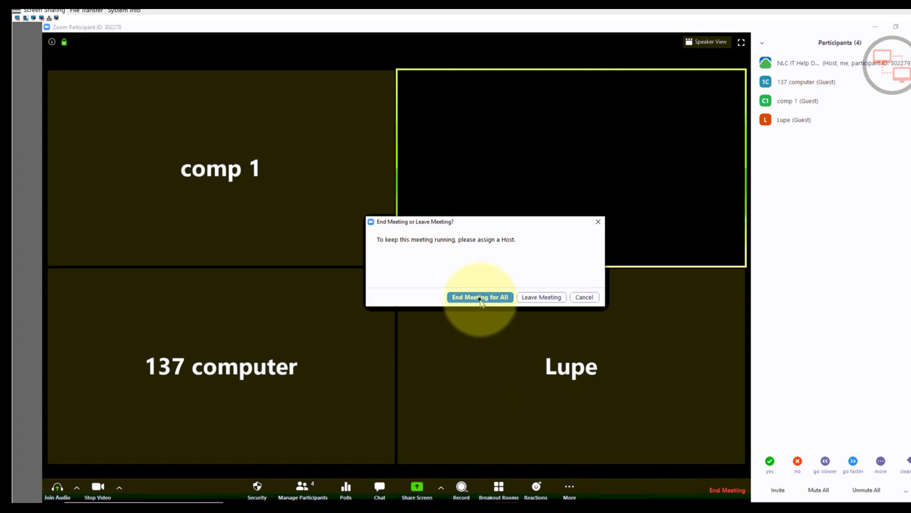
click(485, 303)
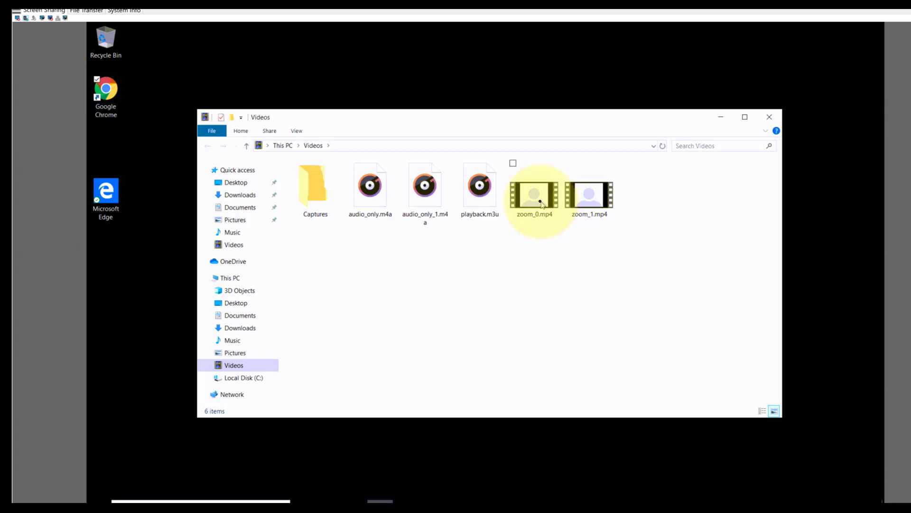
Play zoom_0.mp4 from its context menu in File Explorer
click(542, 203)
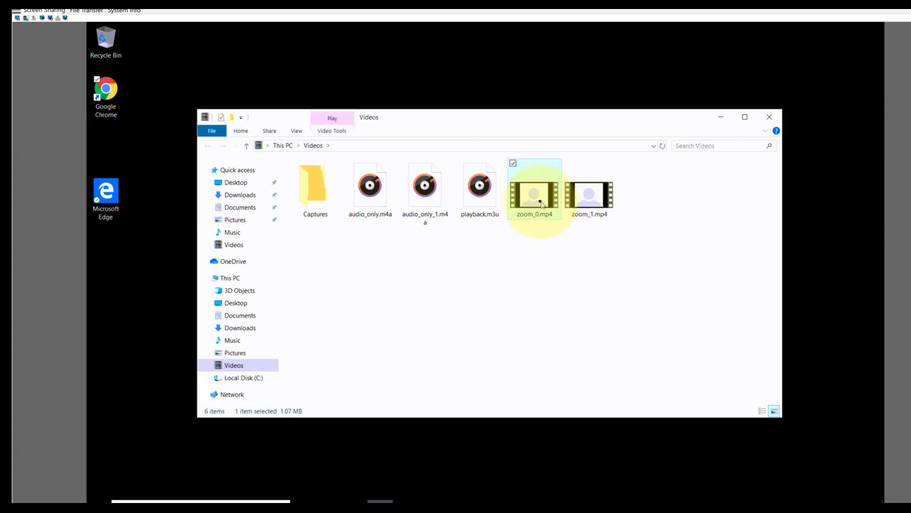
right_click(541, 203)
click(424, 209)
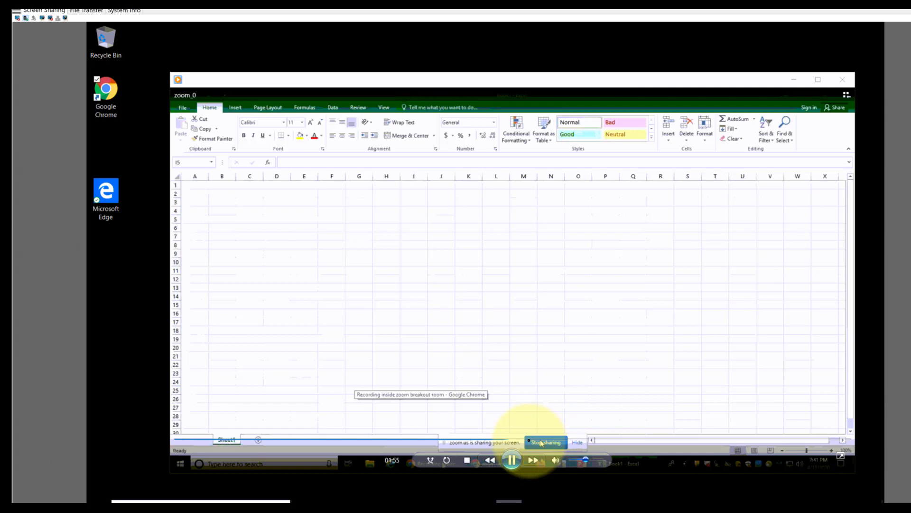
Seek zoom_0 to 02:01, 02:28 and 03:36 to see the handwritten 'Lupe' whiteboard
click(533, 443)
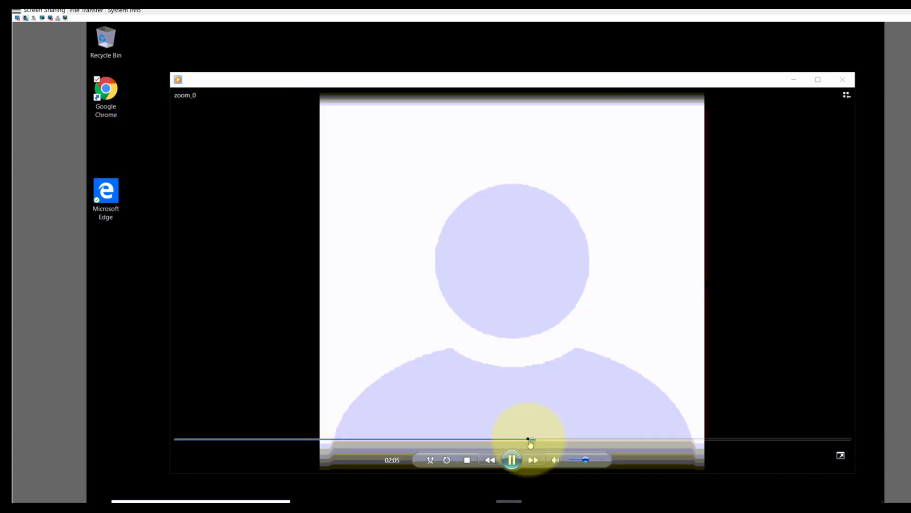
click(602, 442)
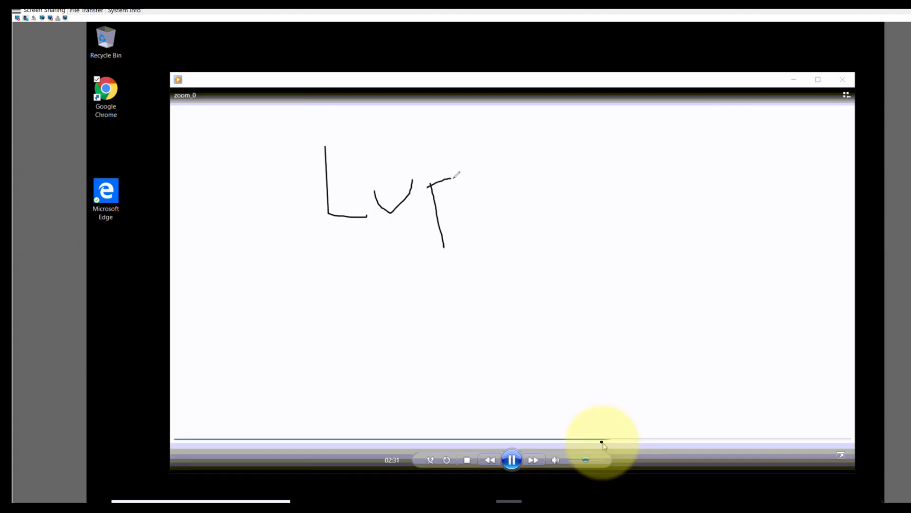
click(792, 440)
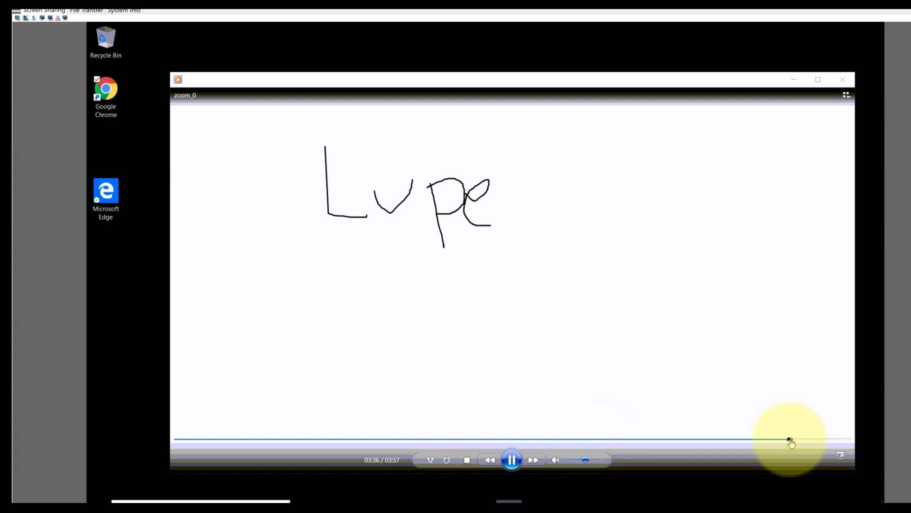